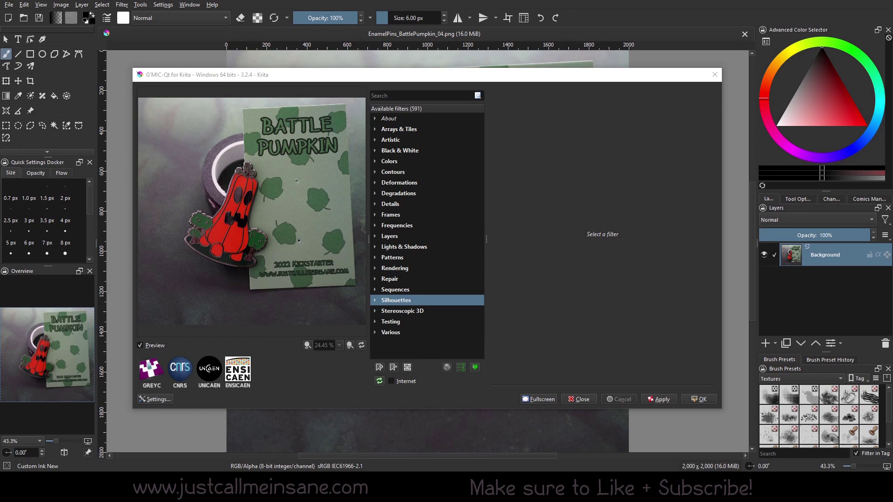
Preview the Dragonfly, Kookaburra, Paw and Rooster silhouettes from the Animals group on the photo, finishing on Kookaburra
left_click(375, 299)
scroll(481, 207, "down", 1)
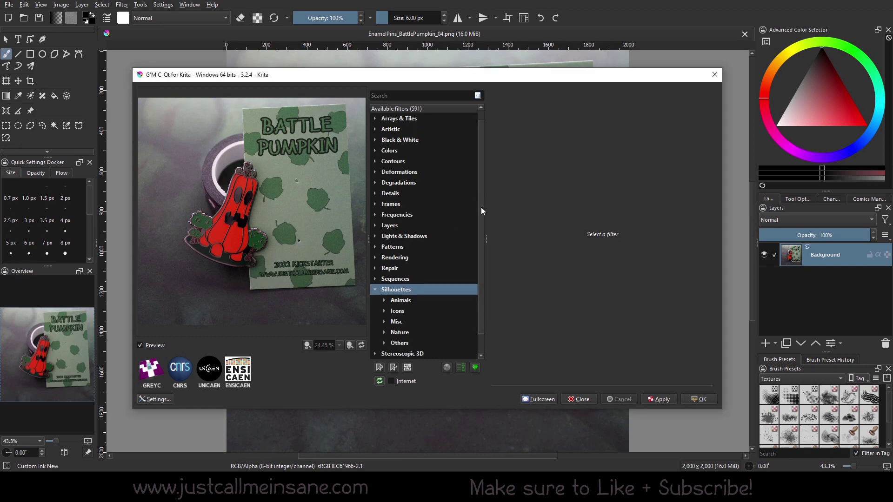
left_click(382, 280)
left_click(416, 290)
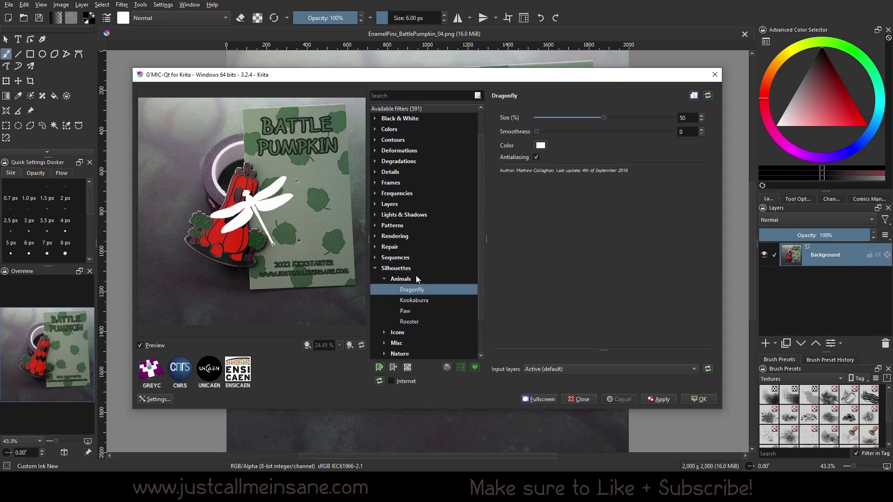
left_click(425, 301)
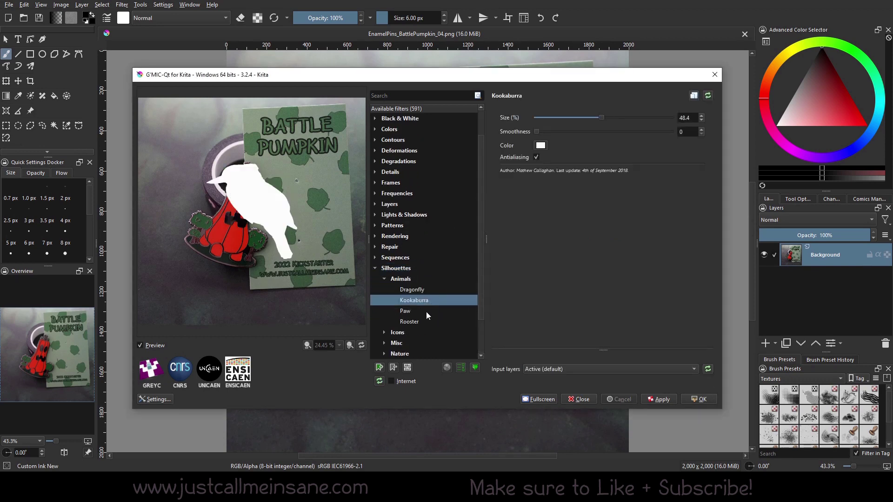
left_click(426, 312)
left_click(428, 319)
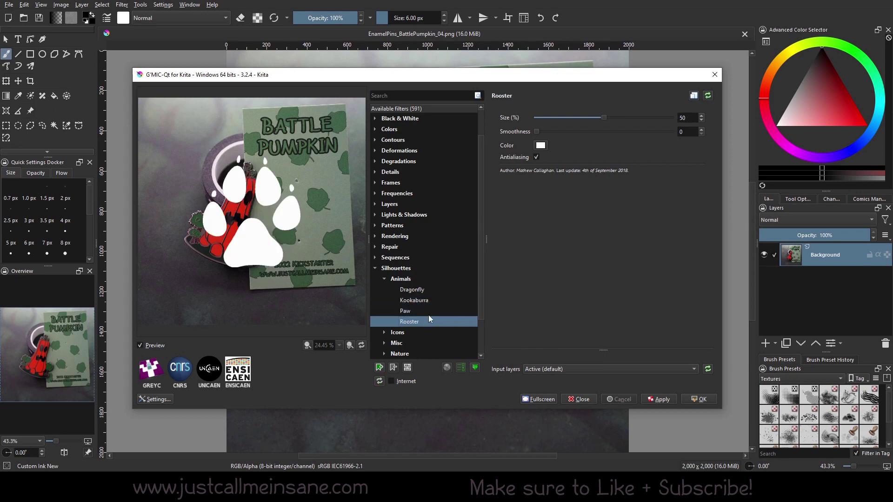
left_click(437, 300)
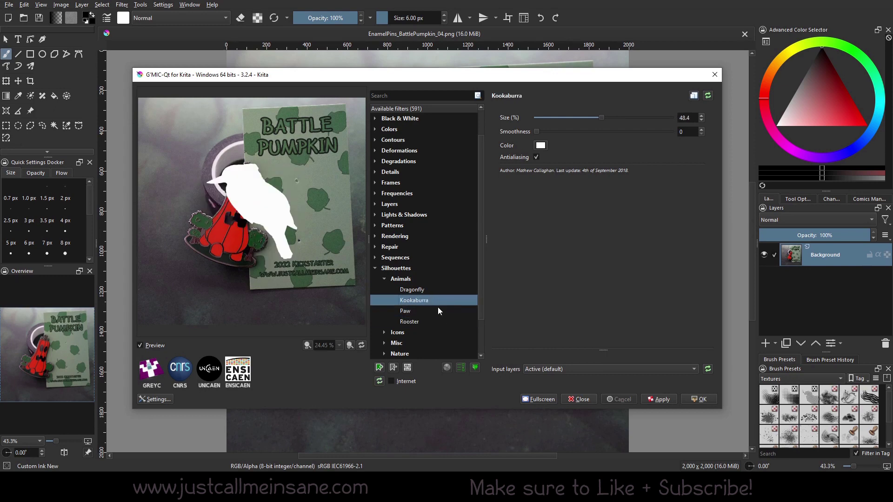
Preview the Flip, Information, Mail, Phone and Shopping Cart silhouettes from the Icons group on the photo
left_click(384, 279)
left_click(384, 289)
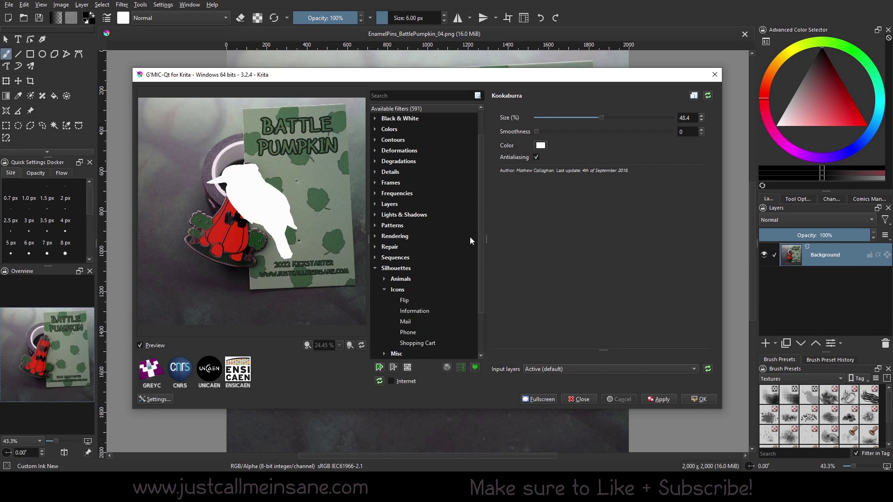
scroll(465, 261, "down", 1)
left_click(434, 278)
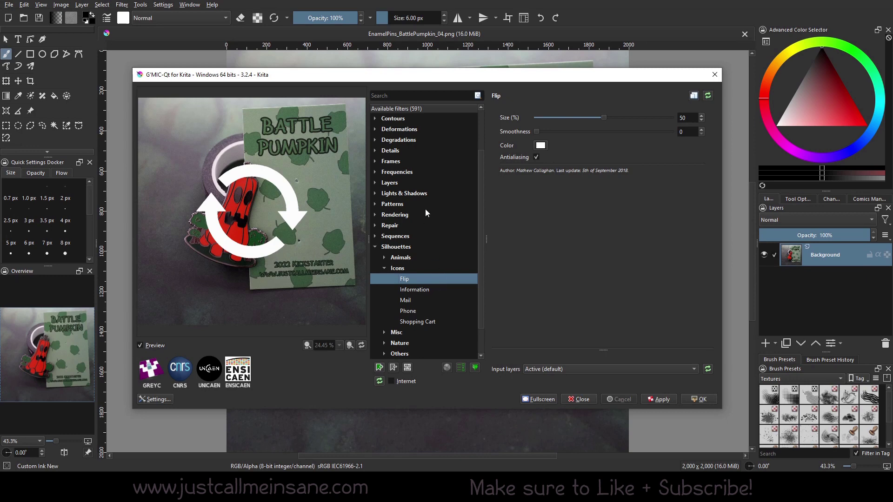
left_click(437, 290)
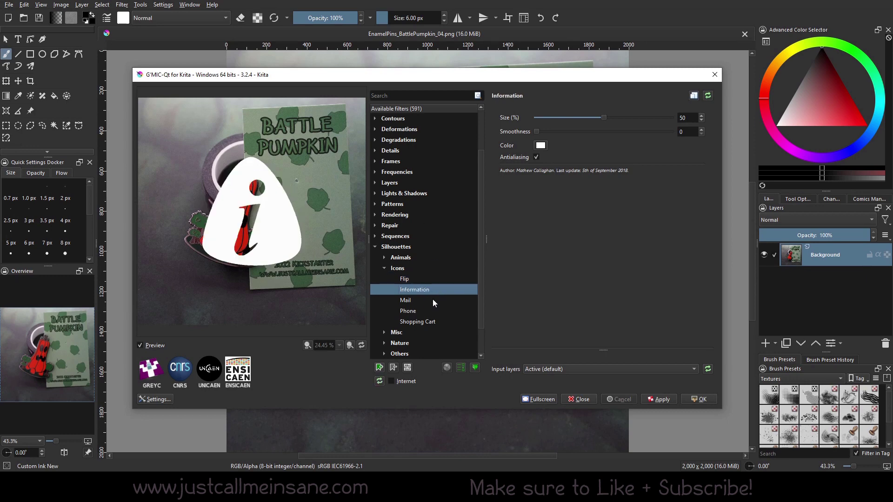
left_click(432, 301)
left_click(431, 311)
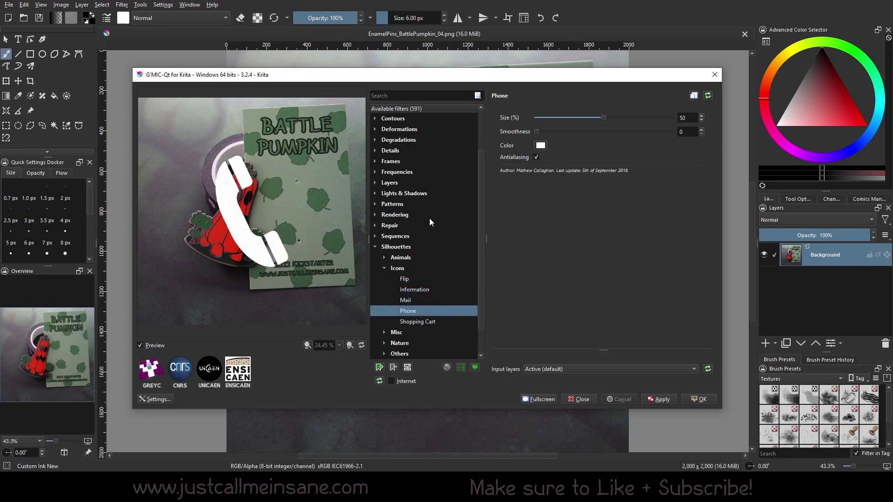
left_click(432, 322)
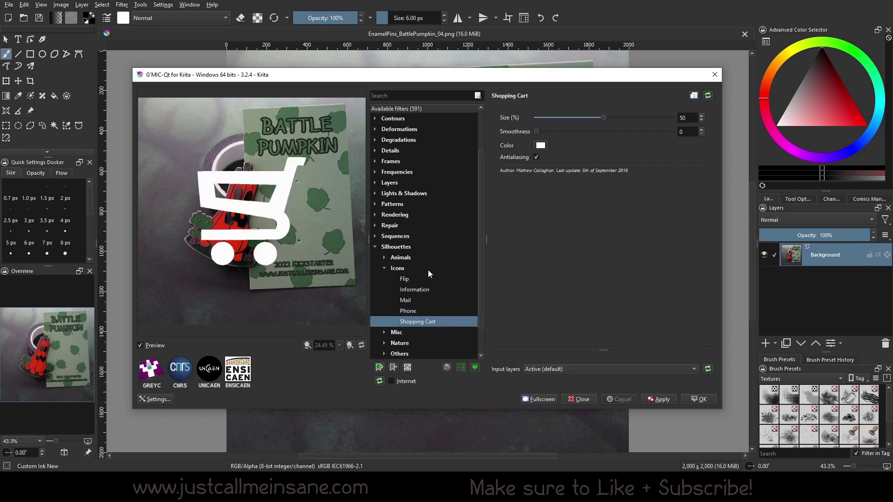
Compare the Mail, Information, Phone and Shopping Cart icon silhouettes once more, finishing on Shopping Cart
left_click(421, 298)
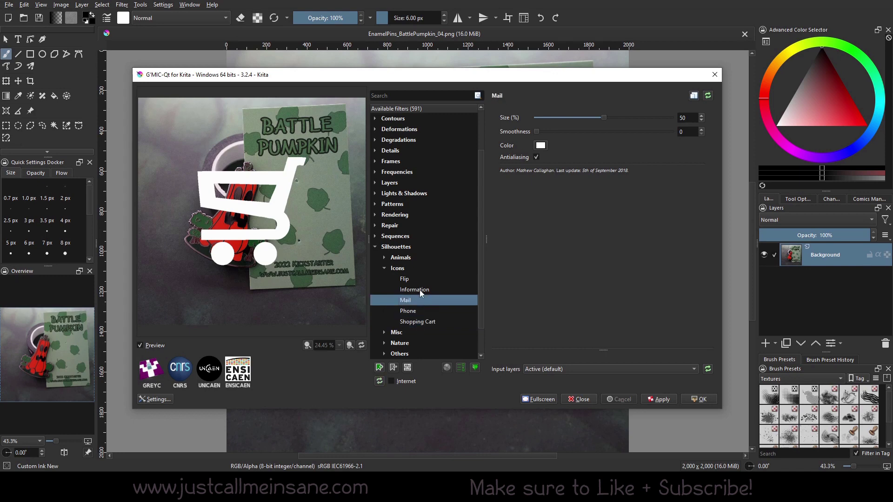
left_click(436, 283)
left_click(436, 289)
left_click(437, 312)
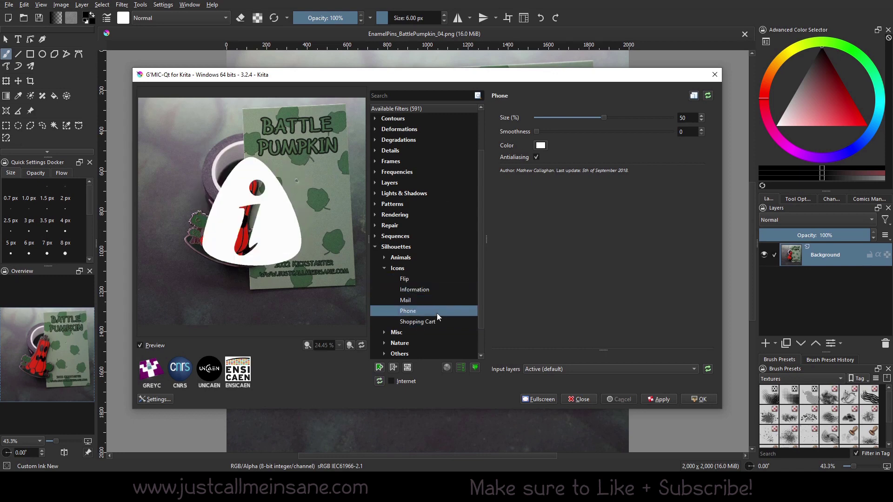
left_click(435, 321)
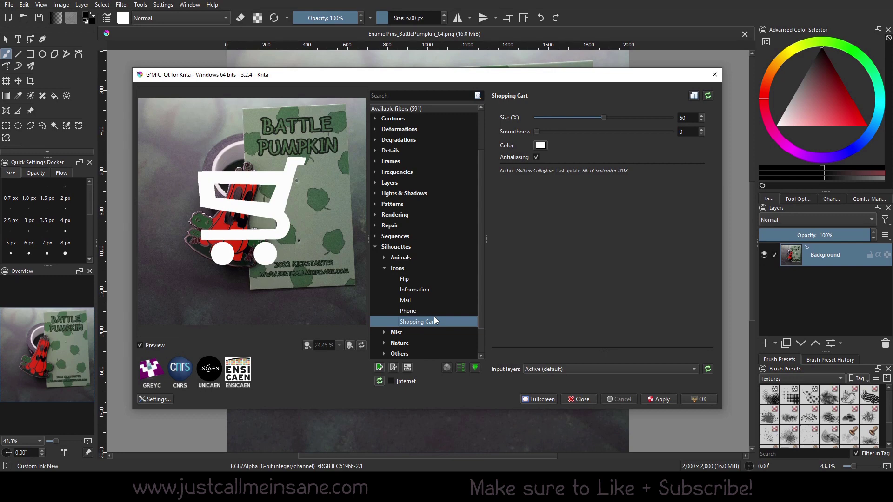
Collapse and reopen the Icons group, and go through Flip, Information, Mail and Phone again
left_click(384, 269)
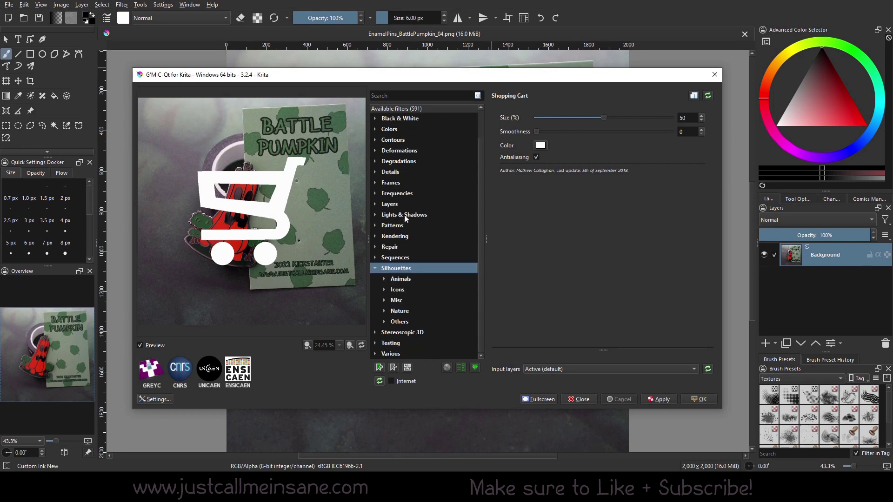
left_click(385, 290)
scroll(470, 226, "down", 1)
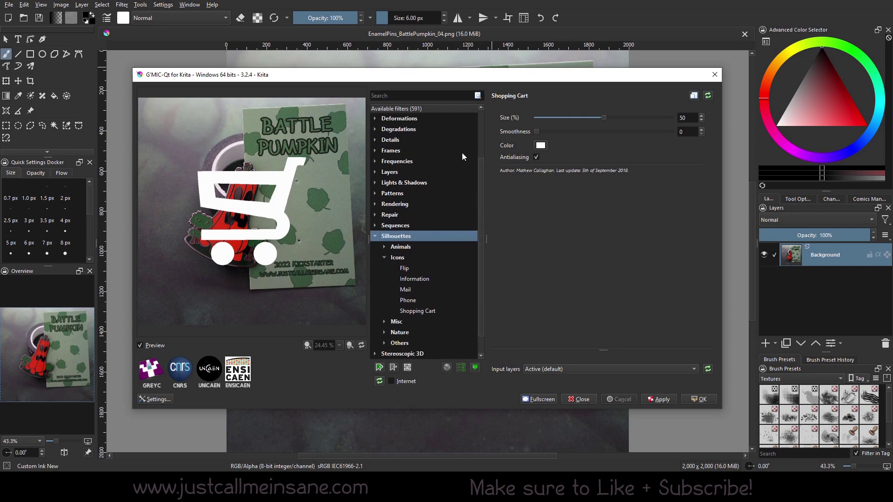
left_click(418, 269)
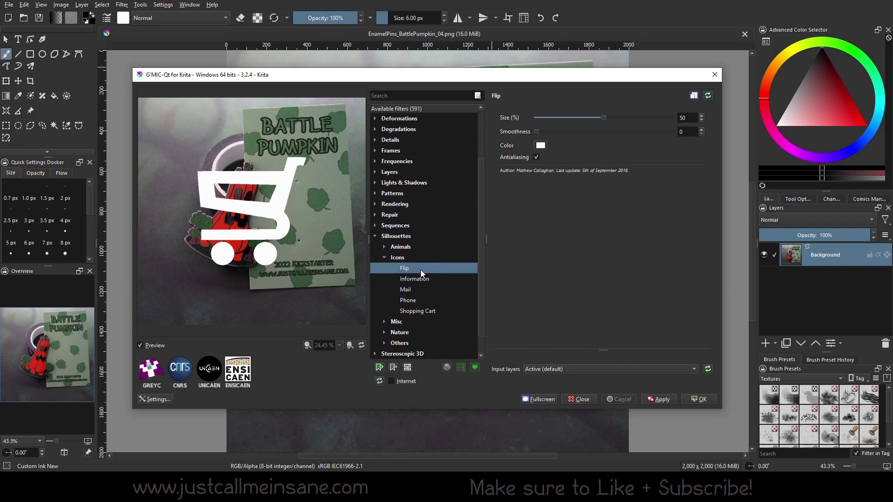
left_click(418, 279)
left_click(423, 290)
left_click(424, 303)
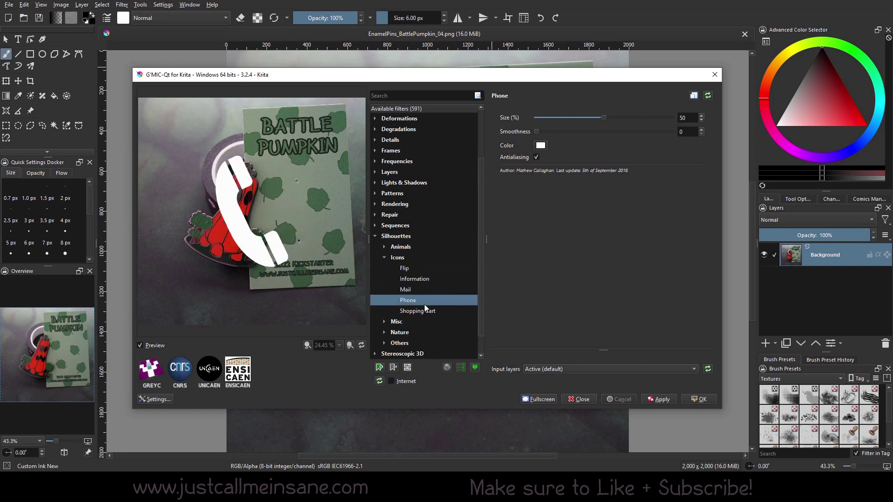
Preview the Misc silhouettes in order: Barbed Wire, Crosshair, Cupid, Gear, Heart, Paint Splat and Sierpinski Triangle
left_click(385, 257)
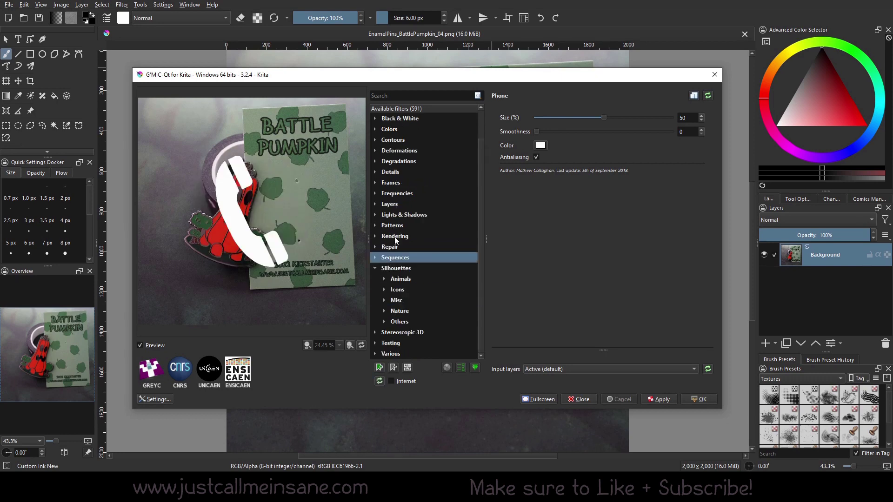
left_click(385, 301)
scroll(480, 251, "down", 2)
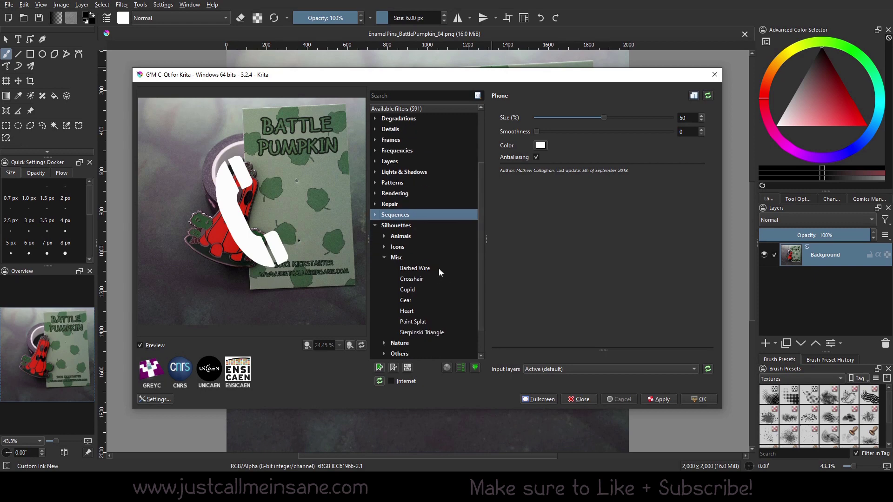
left_click(439, 269)
left_click(427, 280)
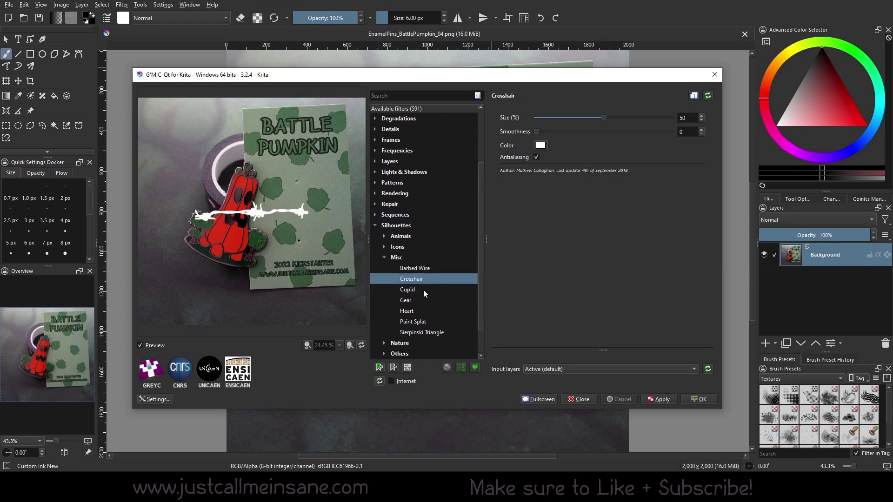
left_click(421, 290)
left_click(418, 300)
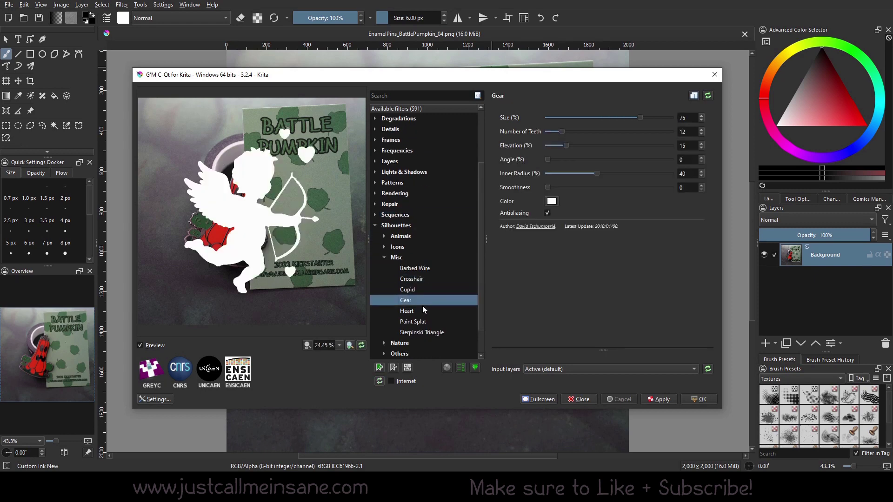
left_click(423, 311)
left_click(429, 320)
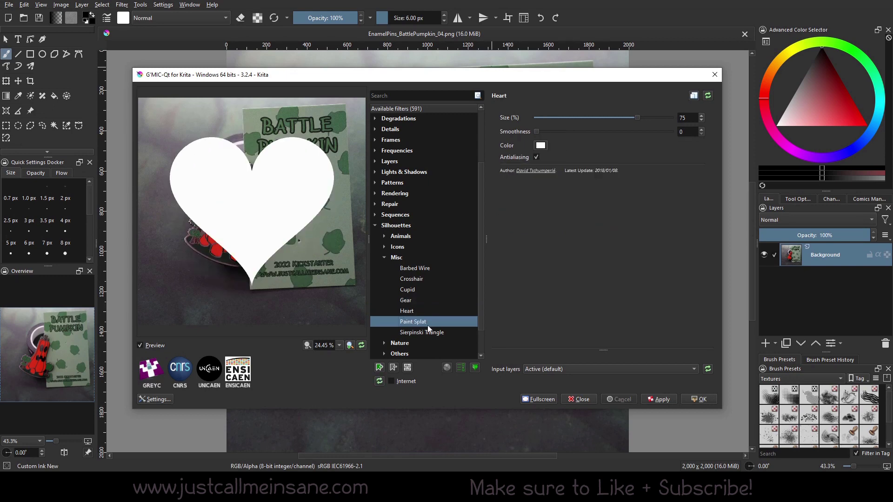
left_click(438, 333)
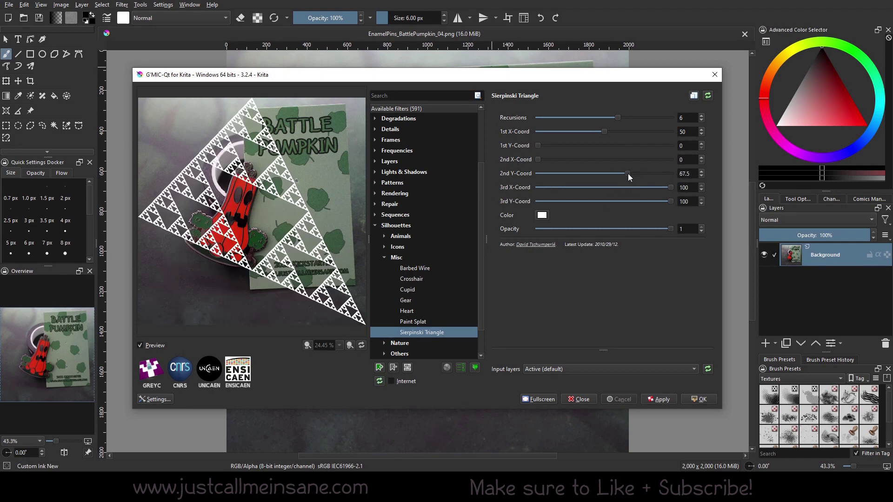
Revisit the Heart, Paint Splat and Cupid silhouettes, and collapse the Misc group
left_click(429, 310)
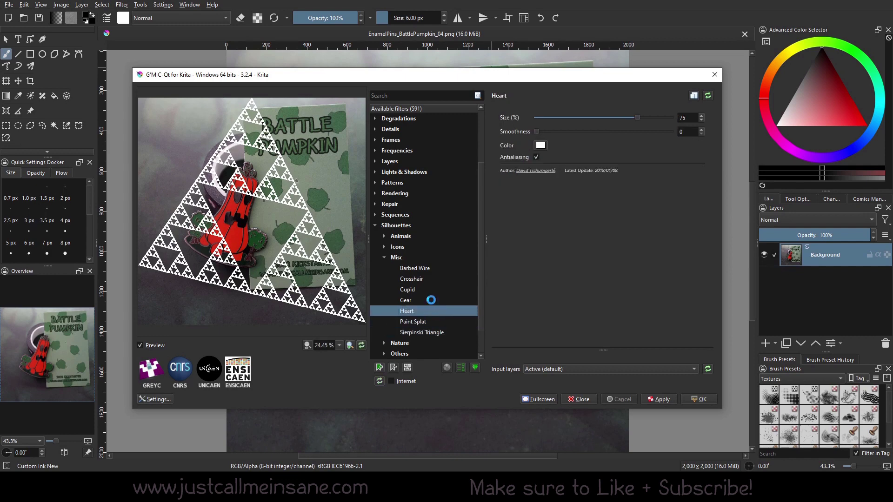
left_click(436, 318)
left_click(433, 310)
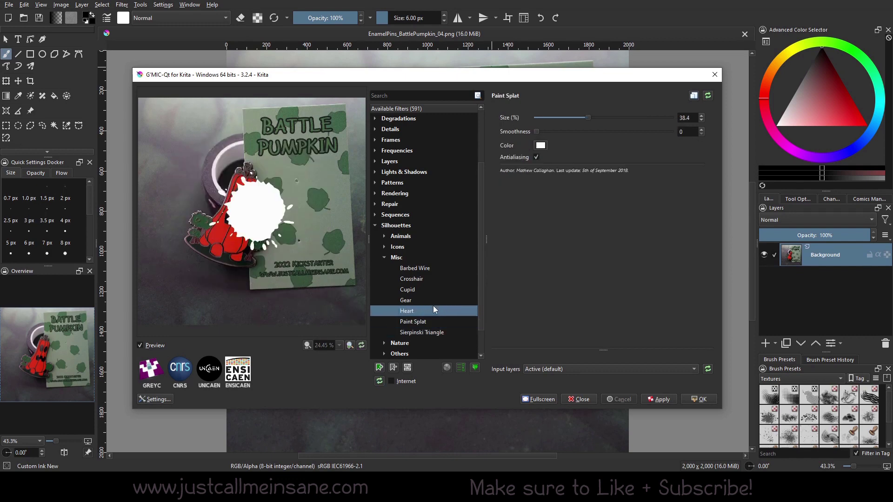
left_click(434, 289)
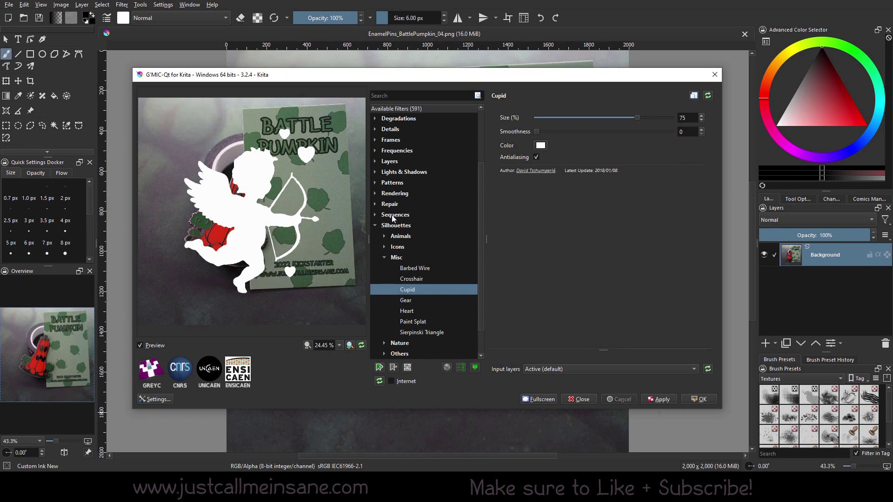
left_click(394, 258)
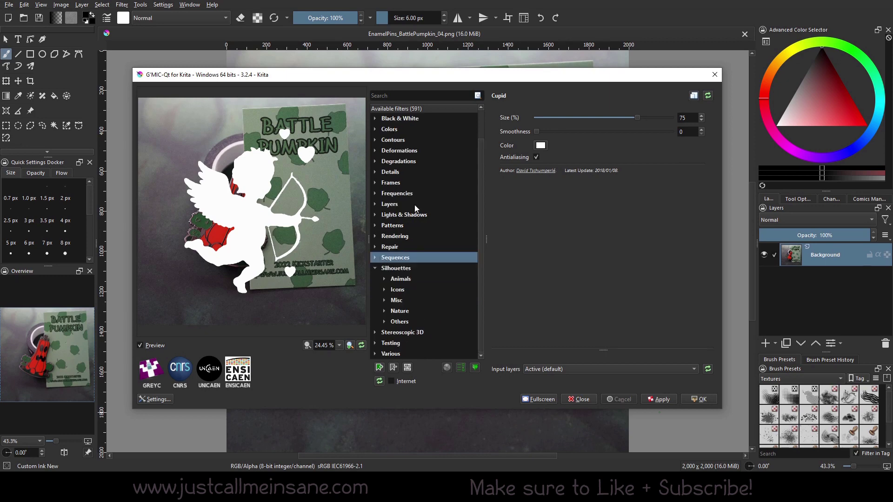
left_click(375, 269)
left_click(375, 290)
scroll(480, 240, "down", 1)
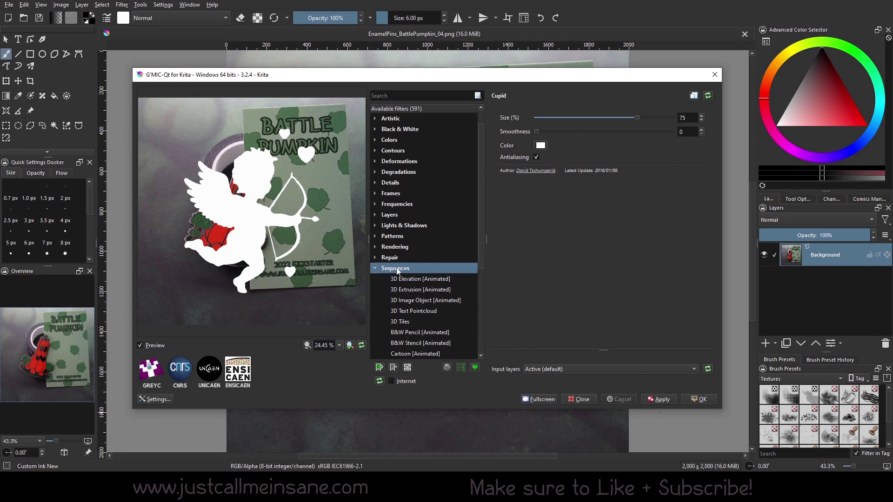
left_click(379, 269)
left_click(380, 300)
scroll(471, 267, "down", 1)
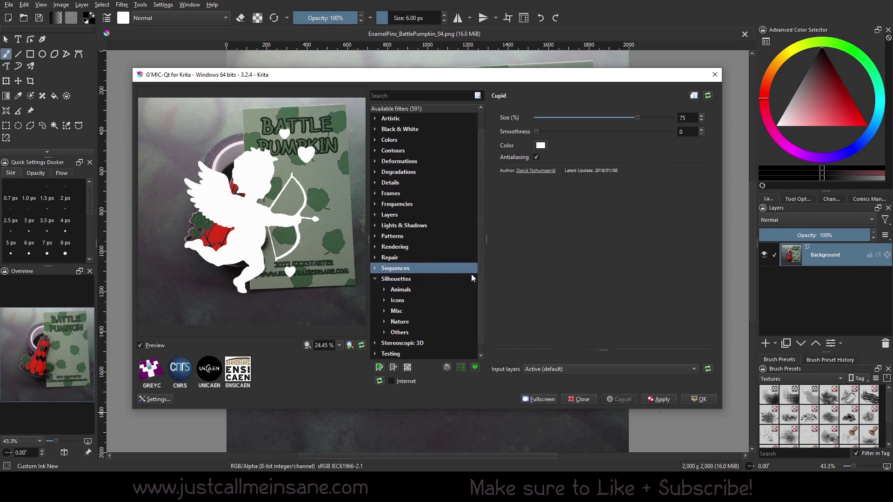
Preview the Australia and Barnsley Fern silhouettes from the Nature group on the photo
left_click(383, 322)
scroll(477, 268, "down", 2)
left_click(436, 265)
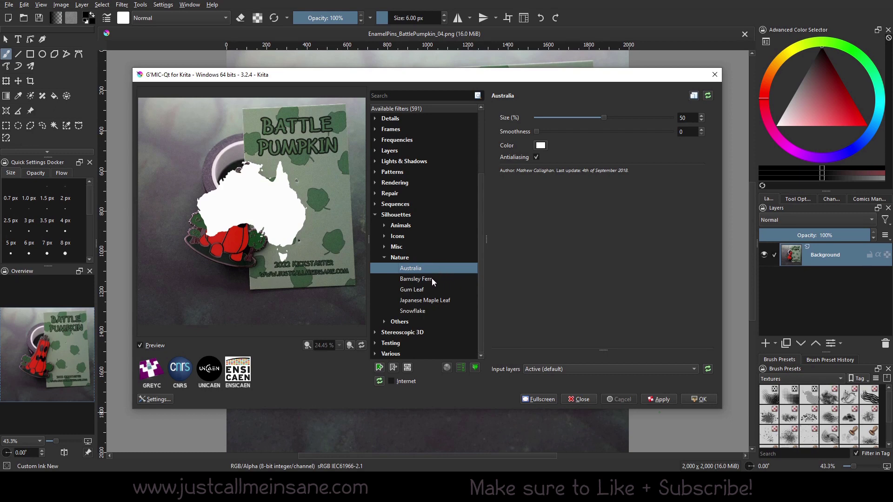
left_click(435, 279)
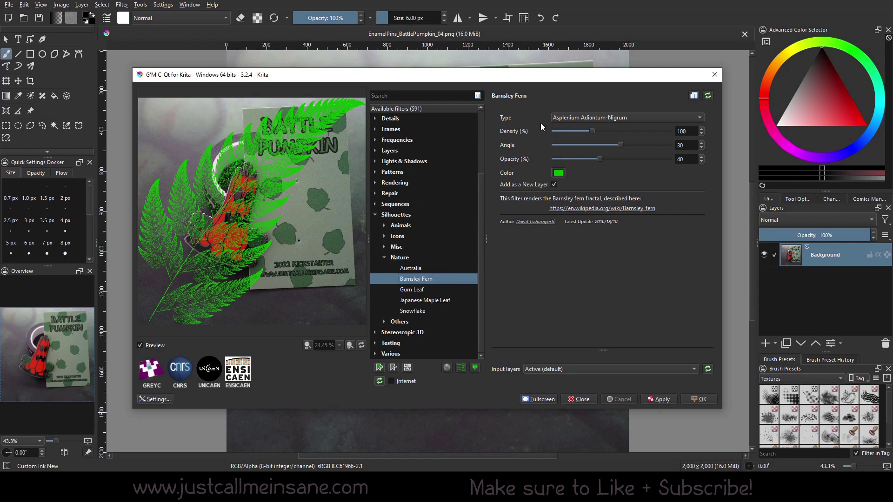
Set the Barnsley Fern density to 132.9% and try the Thelypteridaceae type before returning to Asplenium Adiantum-Nigrum
mouse_move(595, 132)
left_mouse_down()
mouse_move(579, 132)
mouse_move(605, 132)
left_mouse_up()
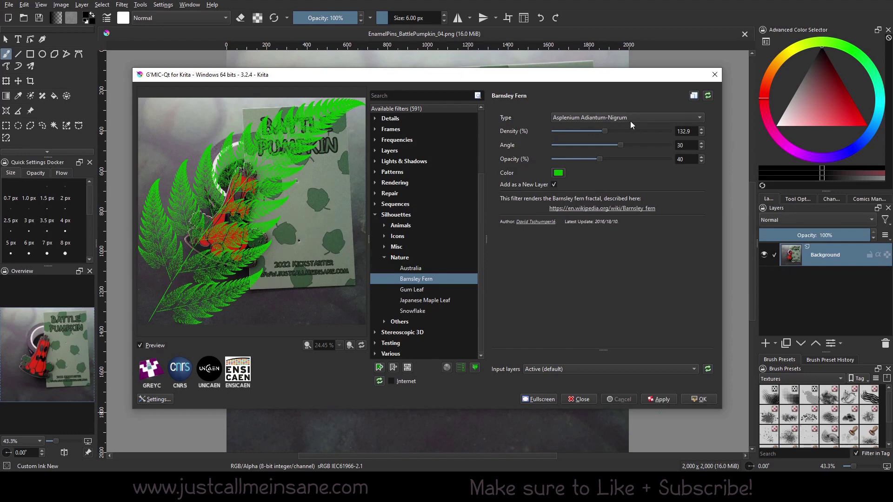
scroll(626, 114, "down", 1)
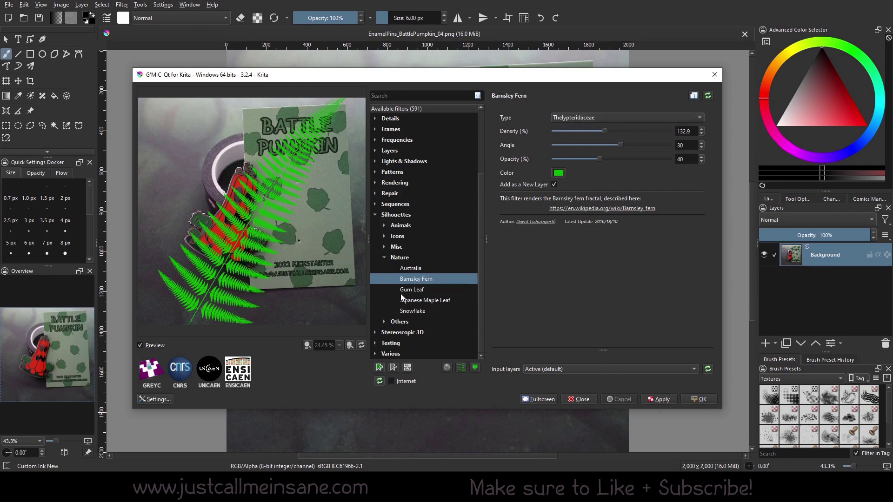
left_click(605, 118)
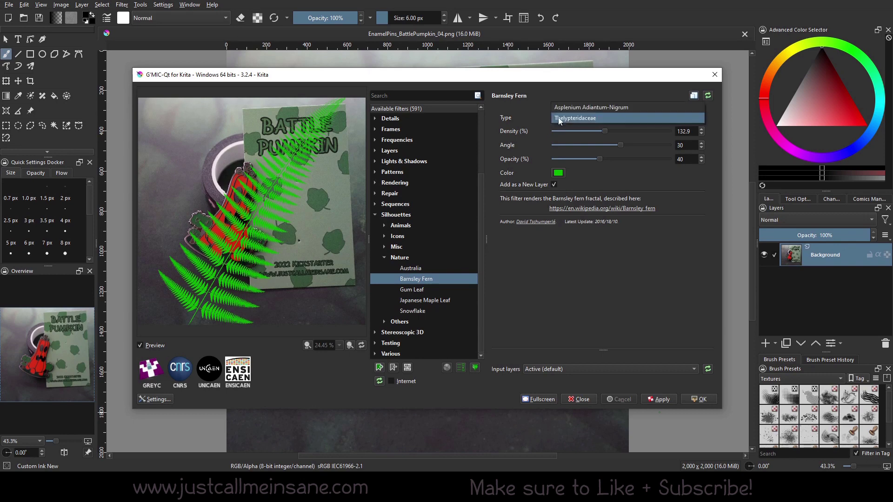
left_click(565, 107)
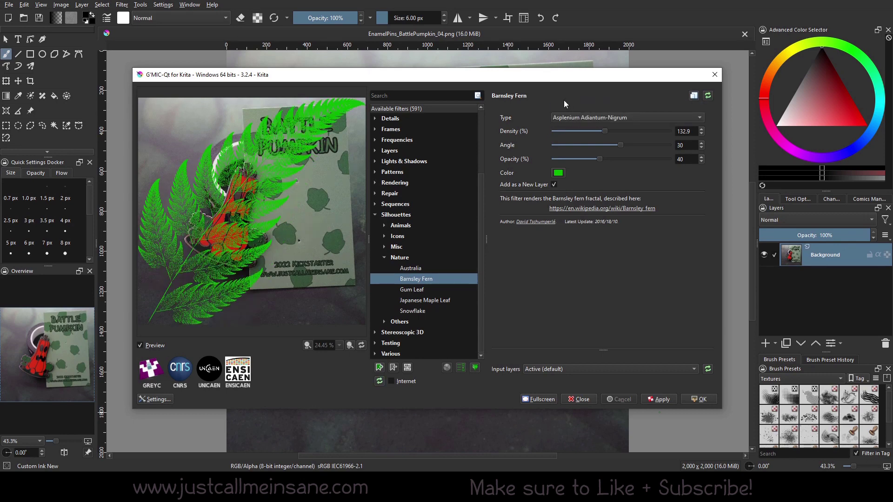
Switch the Barnsley Fern type to Thelypteridaceae, and preview the Gum Leaf and Japanese Maple Leaf silhouettes on the photo
left_click(576, 118)
left_click(579, 127)
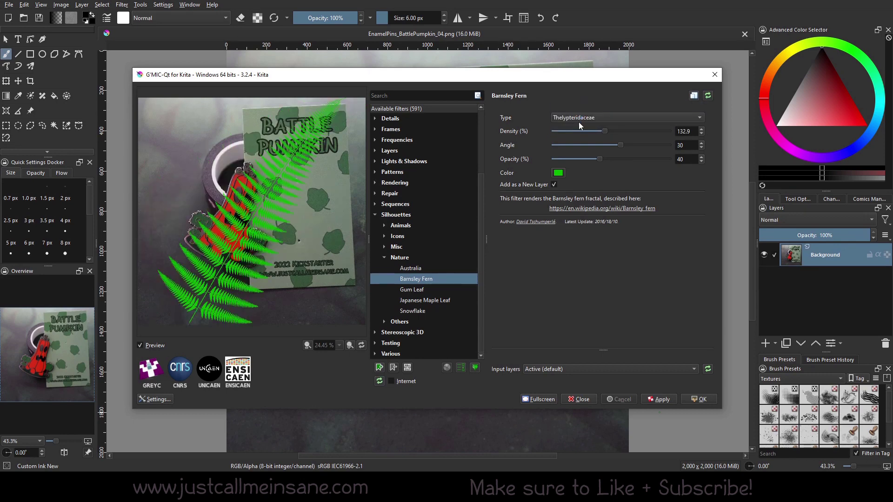
left_click(426, 290)
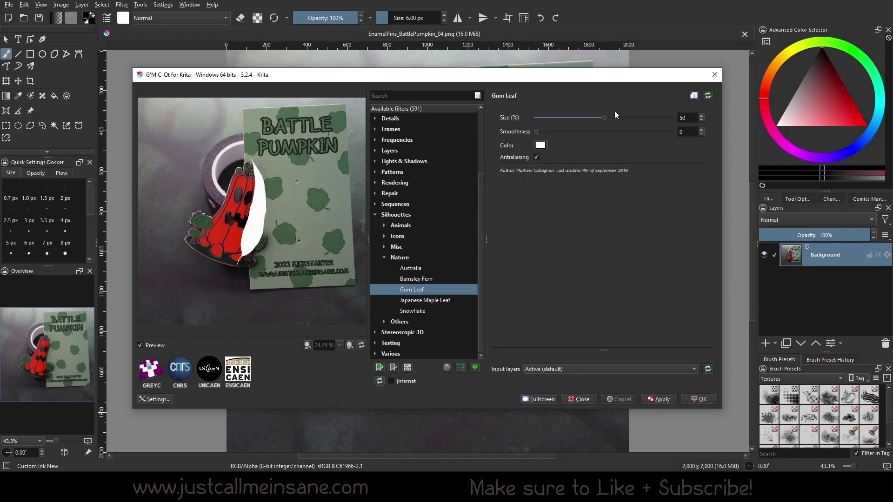
mouse_move(604, 117)
left_mouse_down()
mouse_move(594, 118)
mouse_move(611, 118)
left_mouse_up()
left_click(456, 300)
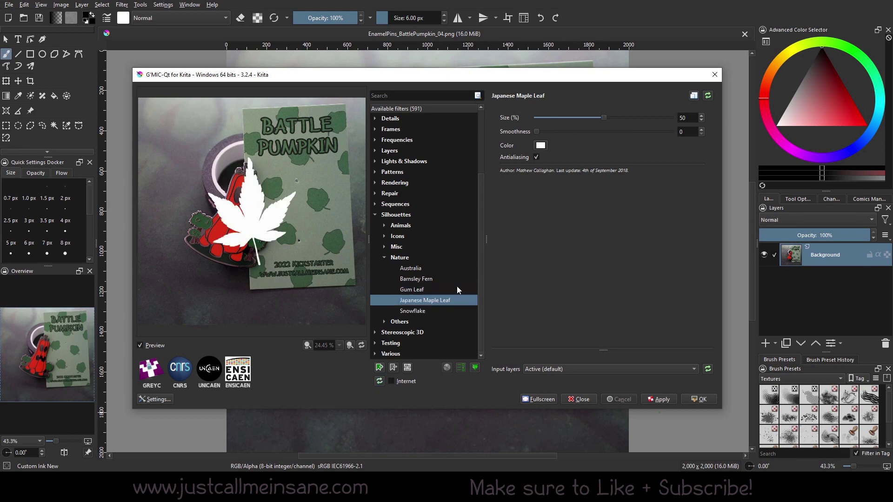
Preview the Snowflake silhouette while varying its recursions and opacity, ending at 5 recursions and an opacity of 1
left_click(422, 313)
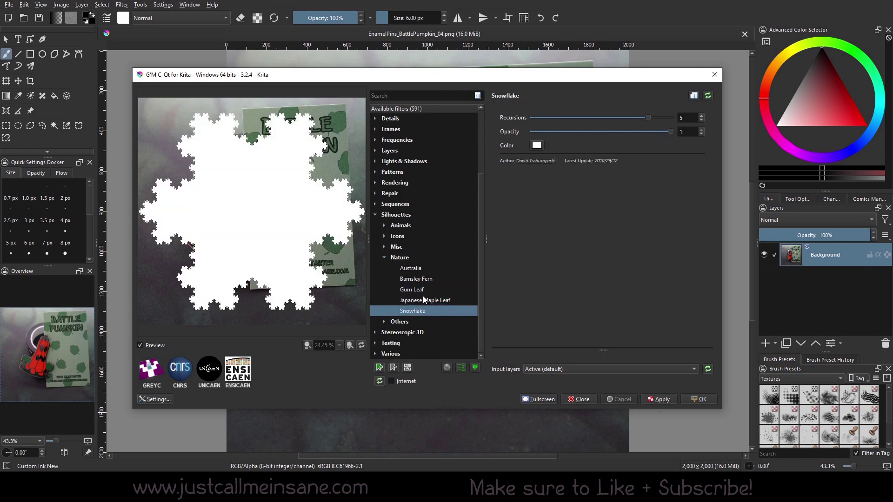
left_click_drag(648, 118, 579, 120)
left_click_drag(647, 117, 628, 117)
left_click_drag(669, 131, 595, 132)
left_click_drag(595, 132, 714, 146)
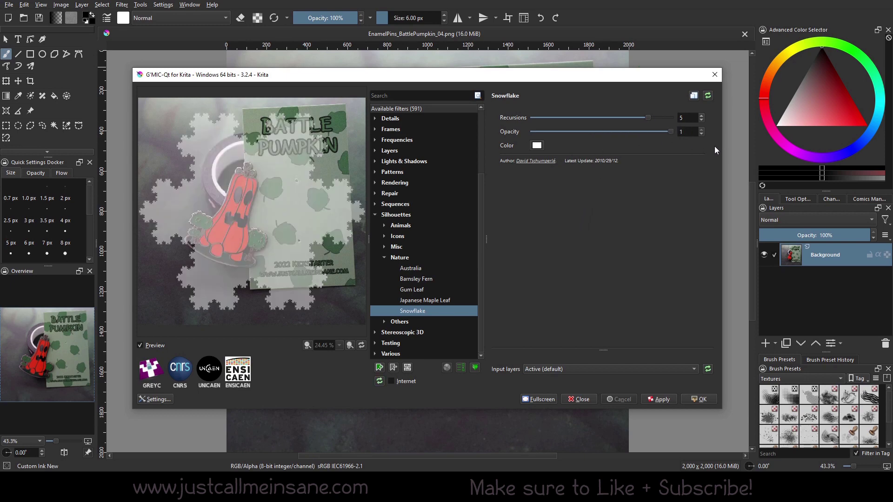
Preview the Dragon Curve silhouette from the Others group with its angle set to -33.12, and collapse the Nature and Others groups
left_click(385, 321)
key("Down")
key("Down")
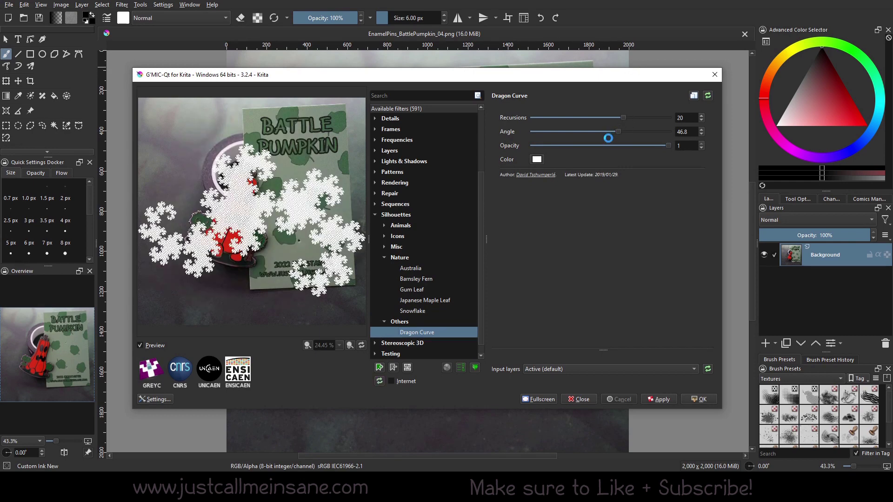
left_click_drag(619, 132, 588, 131)
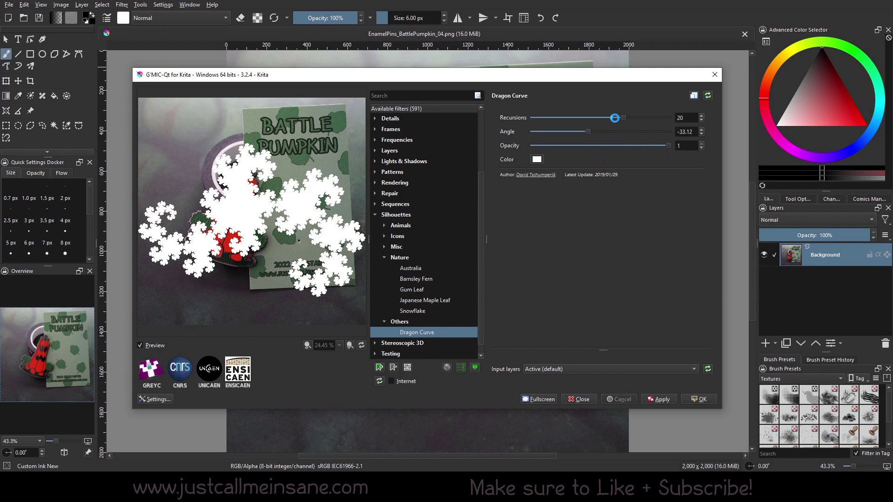
left_click(384, 257)
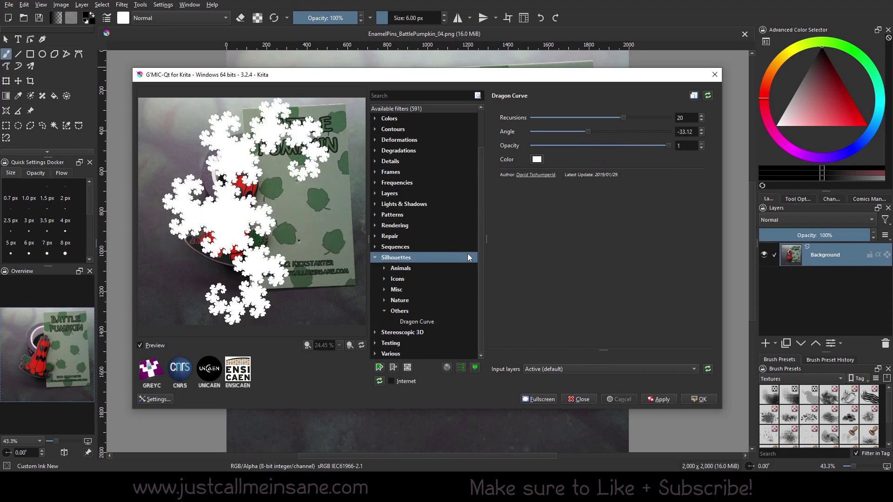
left_click(384, 311)
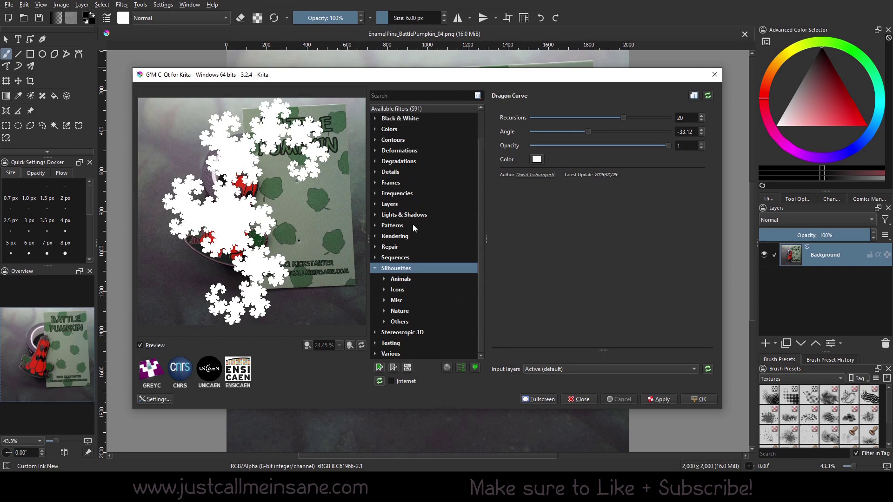
Revisit the Kookaburra, Rooster and Dragonfly silhouettes in the Animals group, and collapse the Silhouettes category
left_click(406, 278)
left_click(384, 278)
left_click(442, 300)
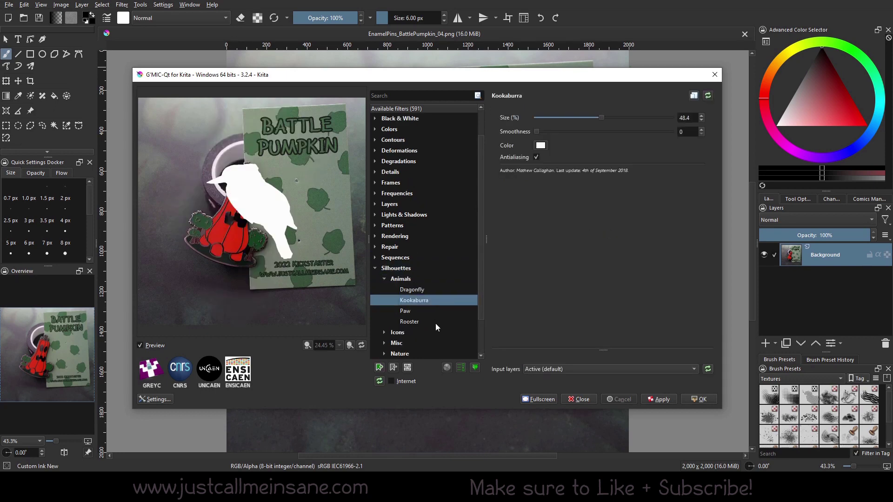
left_click(435, 320)
left_click(434, 290)
left_click(386, 278)
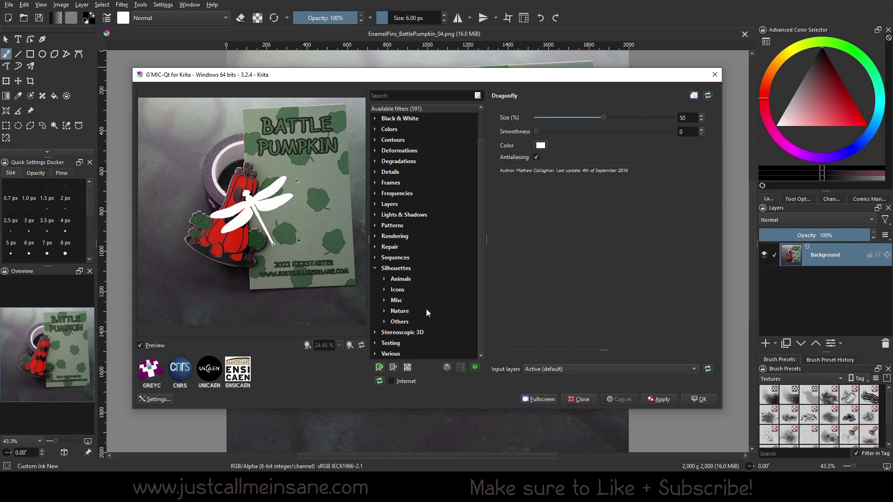
left_click(387, 268)
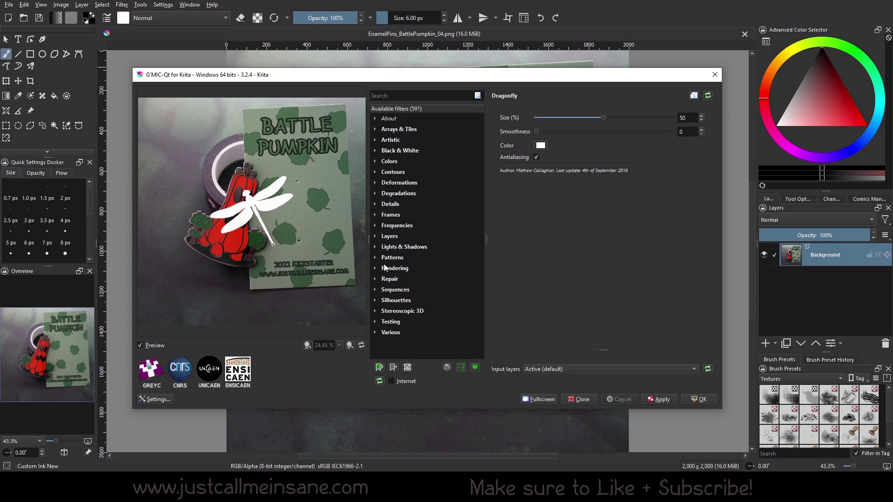
Expand the Stereoscopic 3D category, preview 3D Conversion and 3D Video Conversion, and look through the video conversion settings
left_click(396, 311)
scroll(479, 263, "down", 2)
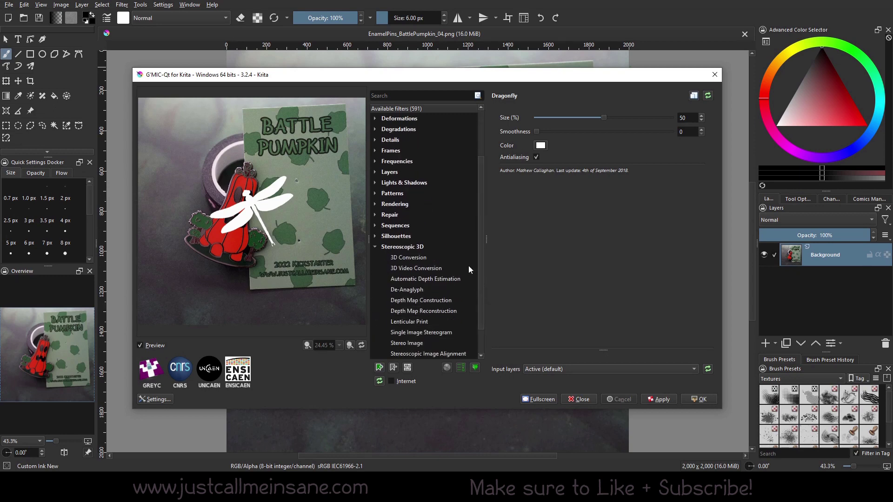
left_click(451, 245)
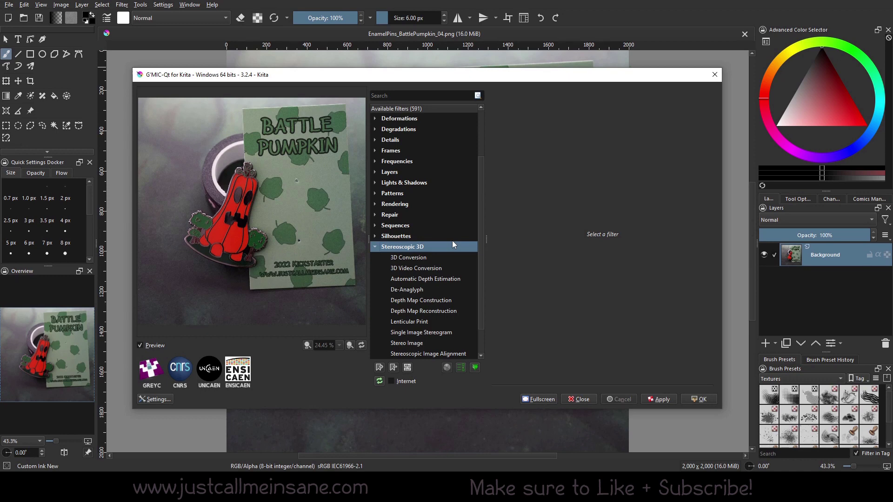
left_click(441, 254)
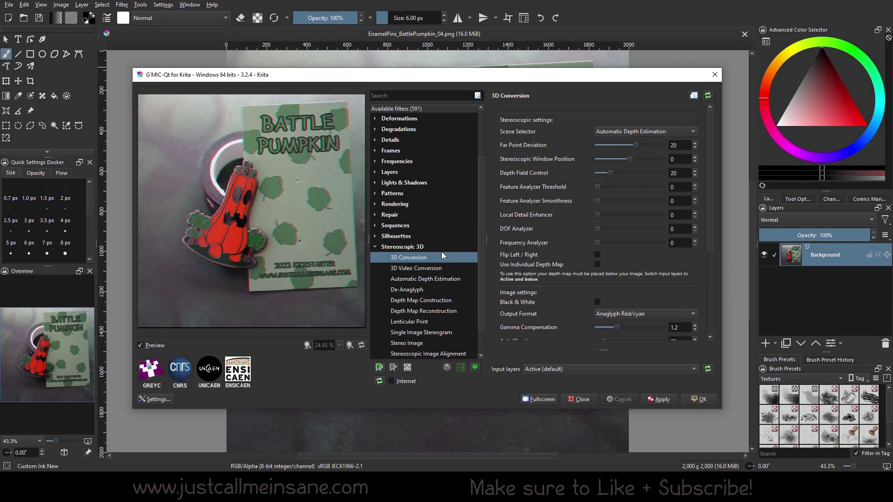
left_click(452, 268)
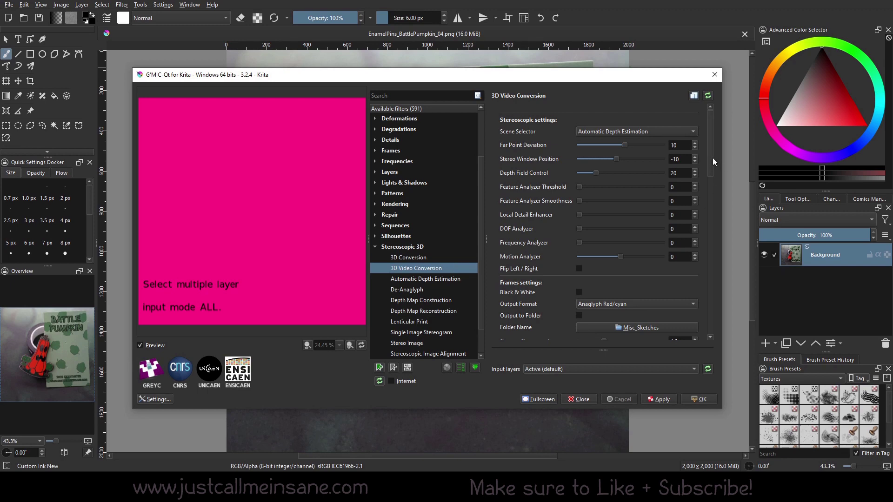
left_click_drag(713, 161, 710, 189)
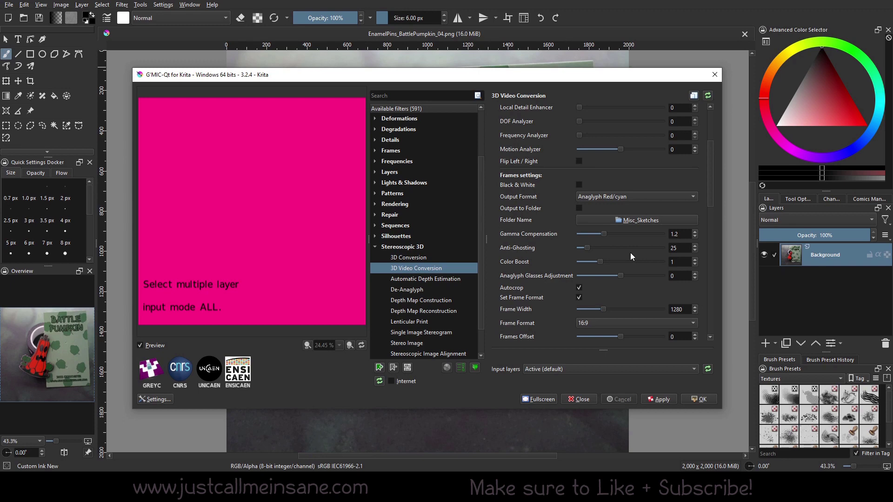
Try the Automatic Depth Estimation filter and preview De-Anaglyph on the photo
left_click(445, 275)
right_click(444, 270)
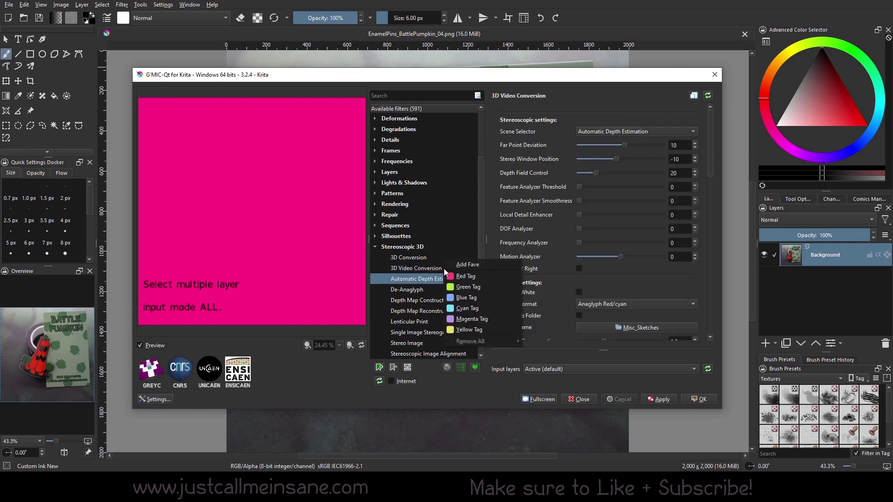
left_click(420, 272)
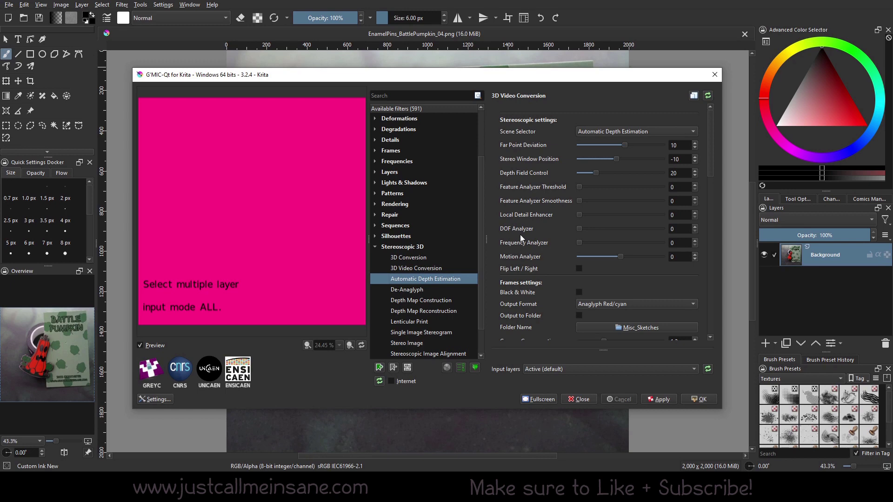
left_click(418, 287)
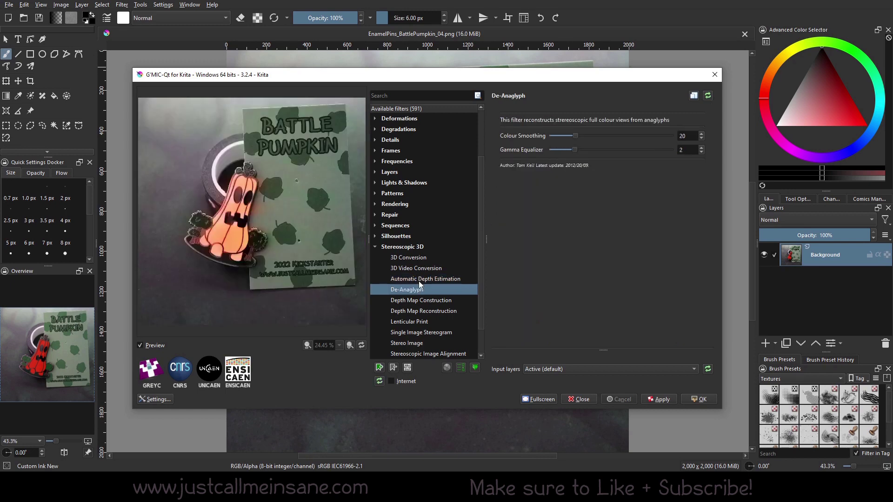
scroll(481, 270, "down", 1)
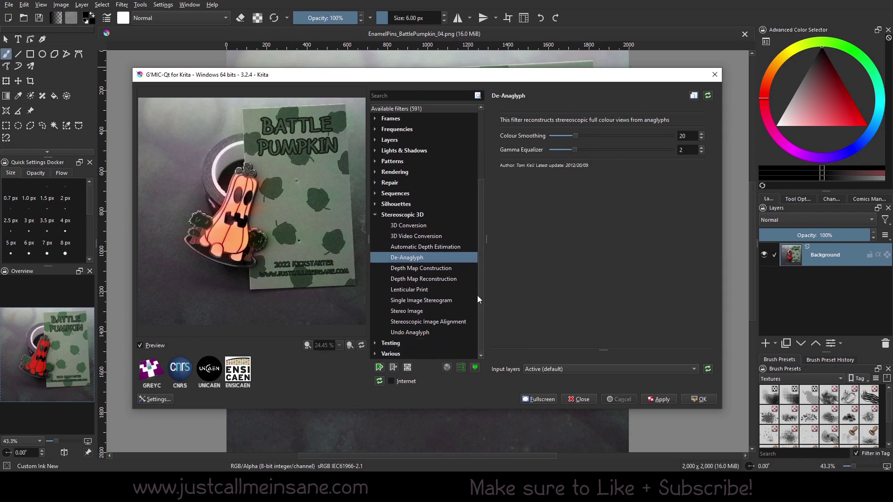
Preview the Lenticular Print, Single Image Stereogram, Stereoscopic Image Alignment, Undo Anaglyph and Stereo Image filters on the photo
left_click(430, 289)
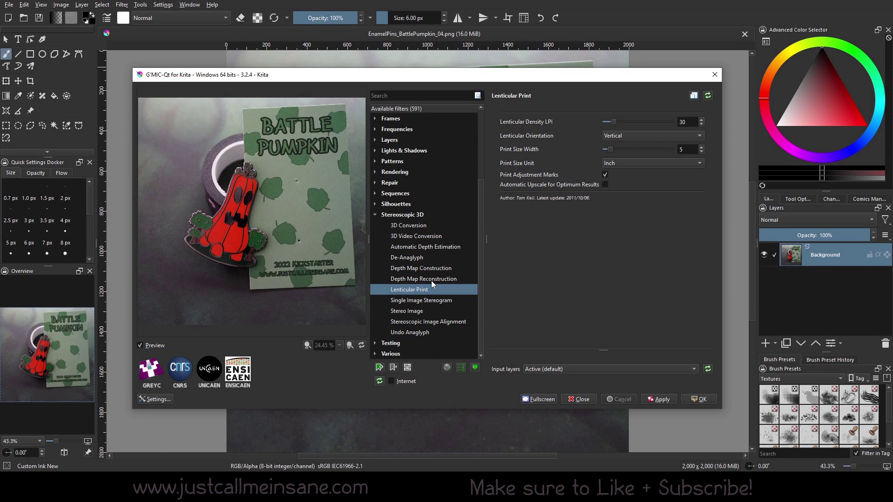
left_click(439, 300)
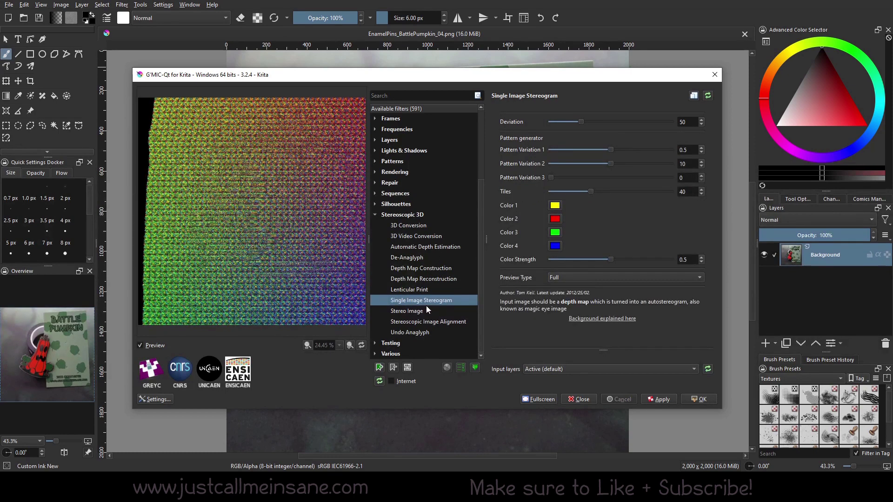
left_click(443, 319)
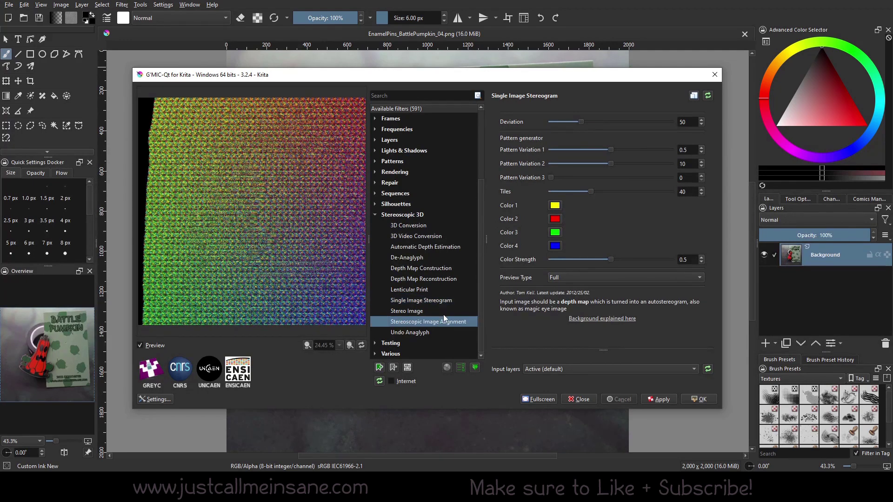
left_click(439, 332)
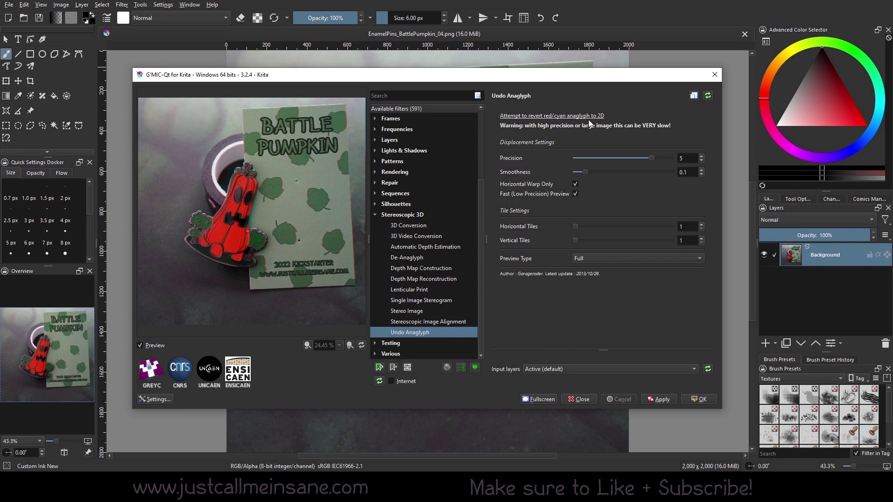
left_click(442, 309)
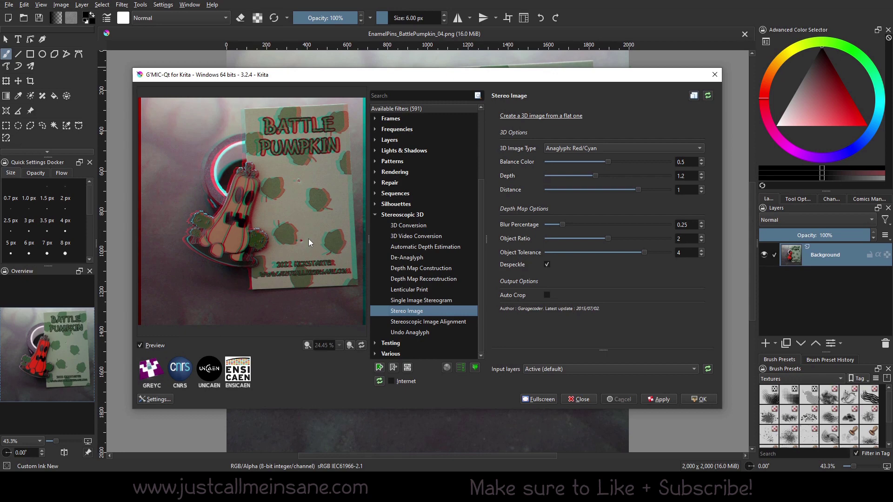
Revisit the 3D Conversion, Lenticular Print and Stereo Image filters, briefly expanding and collapsing the Silhouettes category
left_click(421, 225)
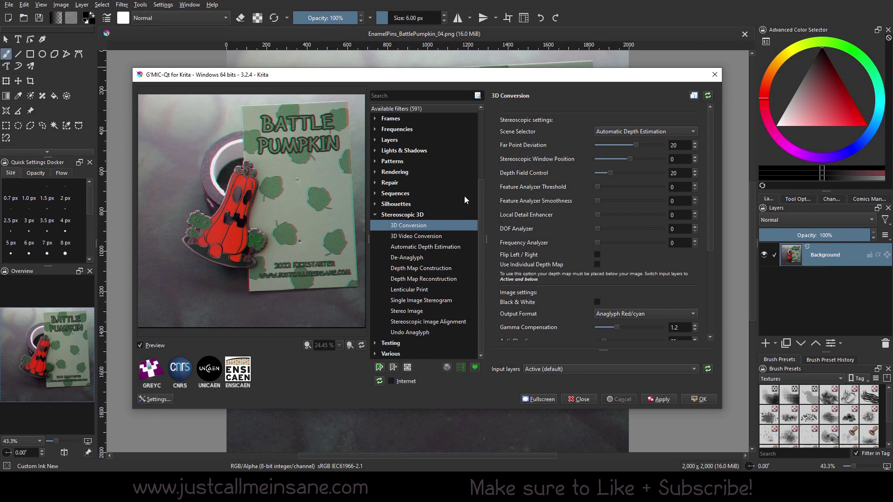
left_click(374, 205)
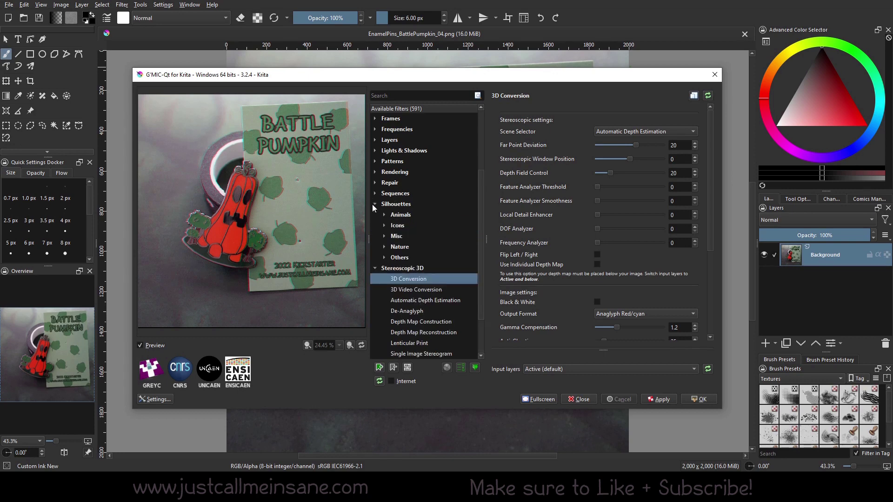
left_click(375, 205)
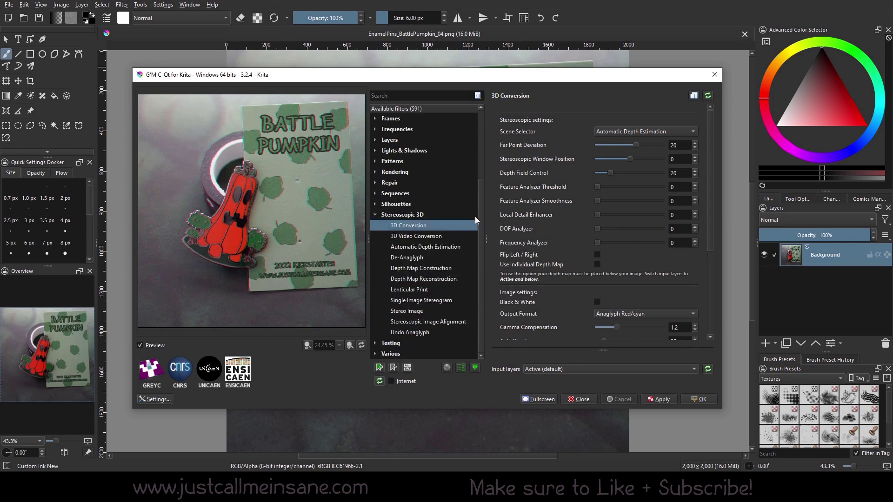
left_click_drag(481, 297, 480, 352)
left_click(417, 289)
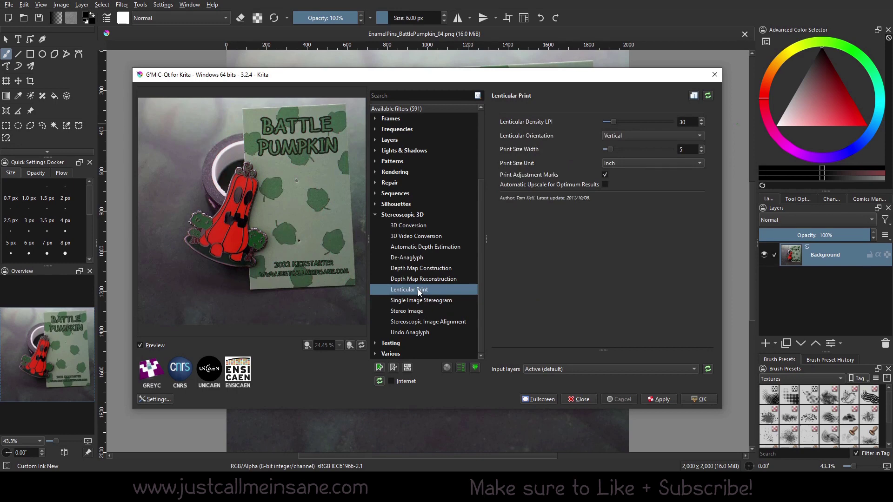
left_click(434, 311)
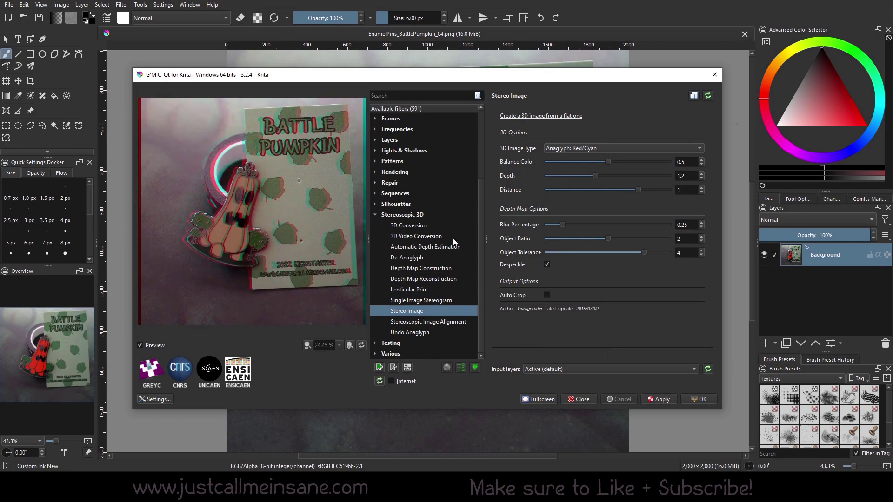
Return to 3D Conversion and Lenticular Print, and set the lenticular density to 83.78 LPI
left_click(452, 224)
left_click(428, 290)
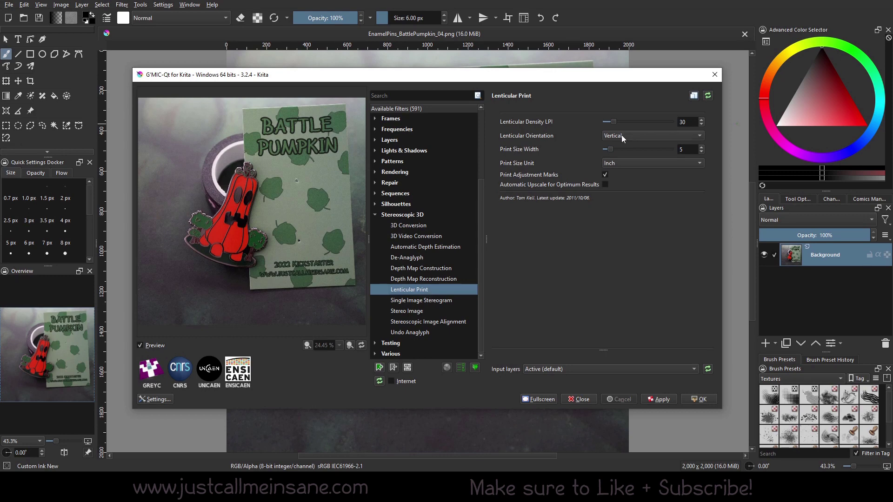
left_click_drag(607, 123, 629, 116)
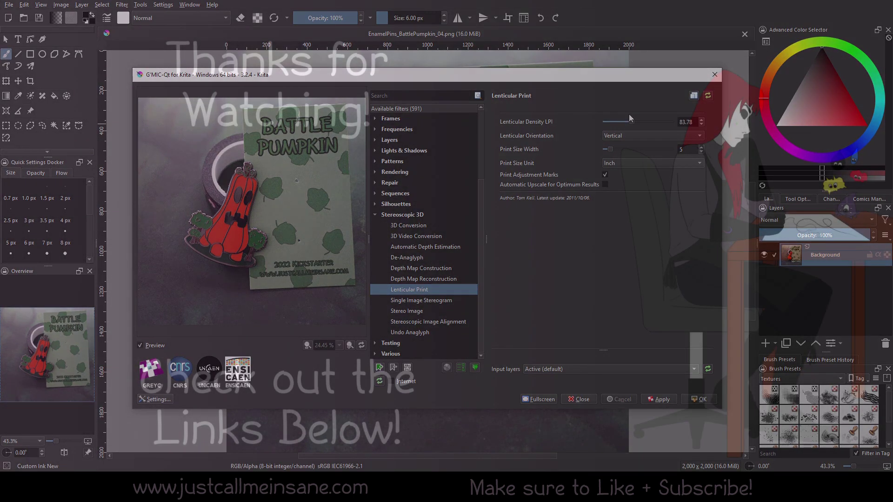